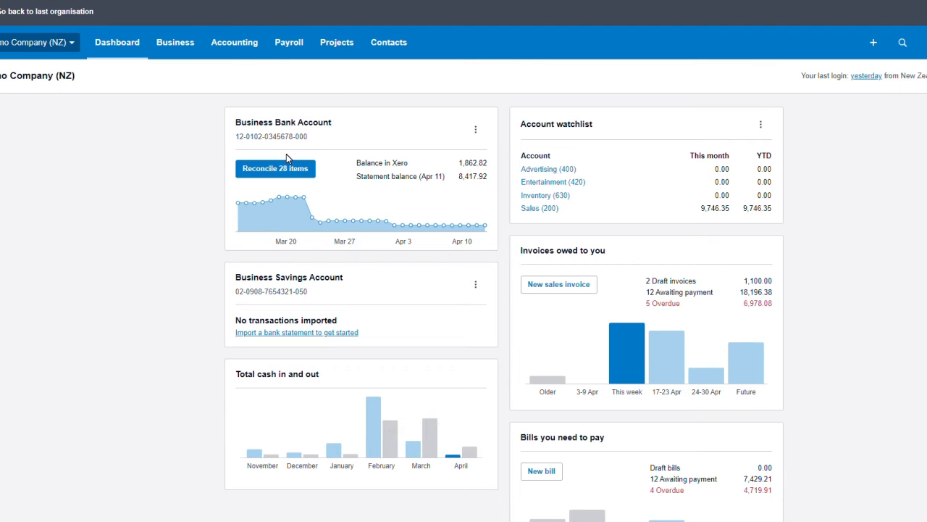
Open the Business Bank Account reconciliation and accept the suggested matches for Ridgeway University and Truxton Property Management.
{"action": "left_click", "coordinate": [284, 174]}
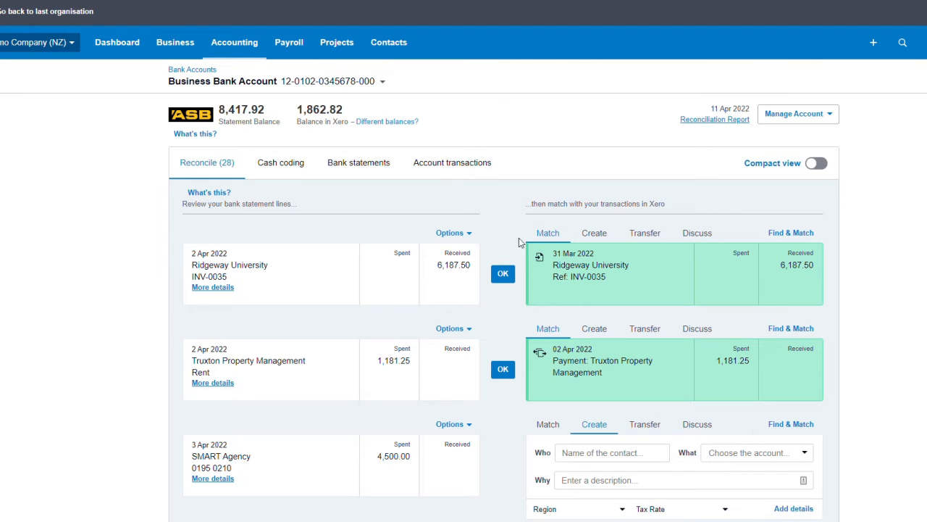
{"action": "left_click", "coordinate": [503, 276]}
{"action": "left_click", "coordinate": [503, 277]}
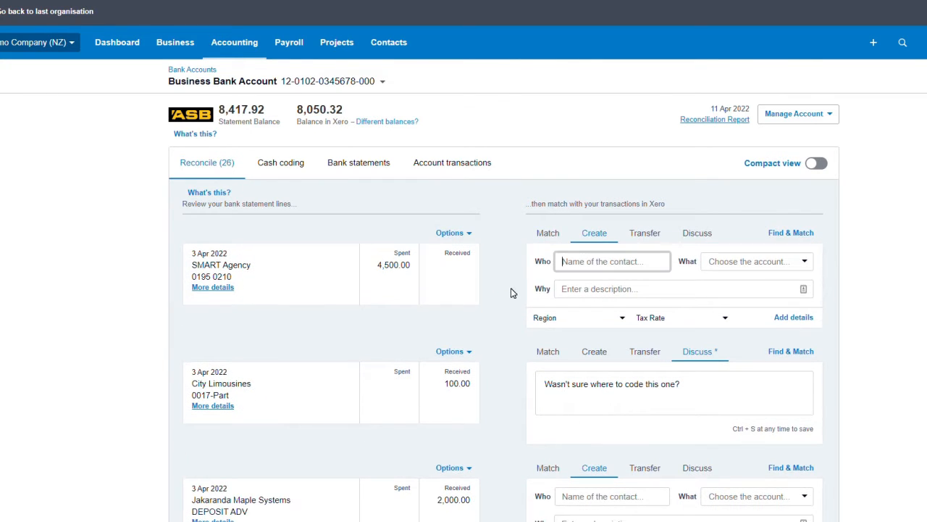
Look for transactions to match the 100.00 City Limousines receipt by searching for the name "city".
{"action": "scroll", "coordinate": [500, 288], "scroll_direction": "down", "scroll_amount": 2}
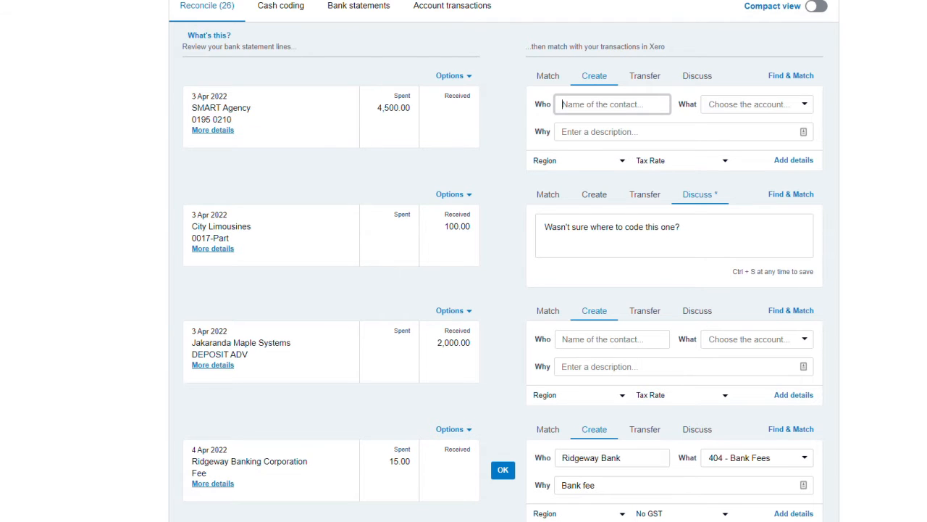
{"action": "left_click", "coordinate": [791, 195]}
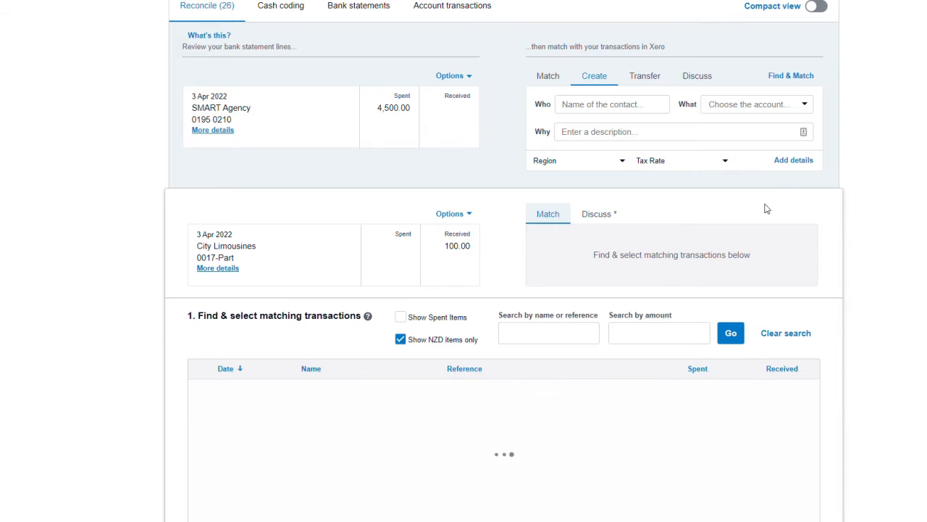
{"action": "type", "text": "city"}
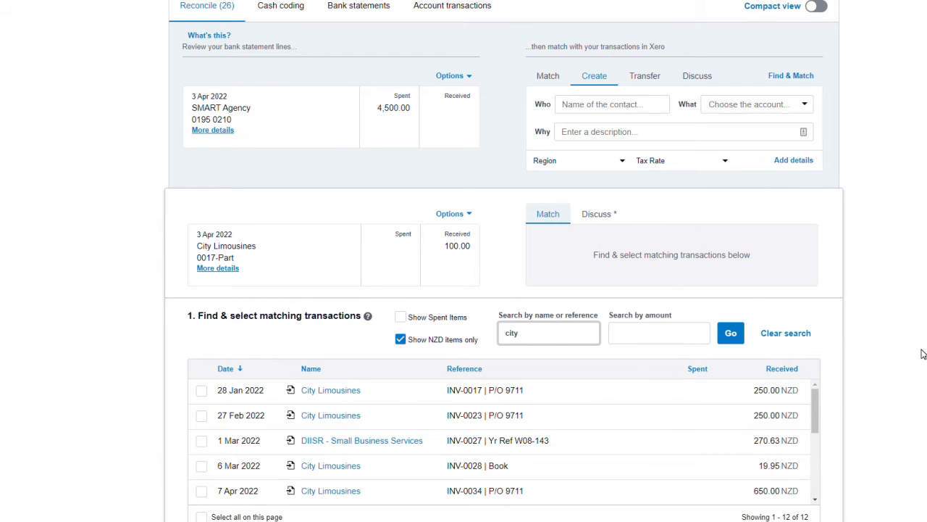
{"action": "left_click", "coordinate": [729, 337]}
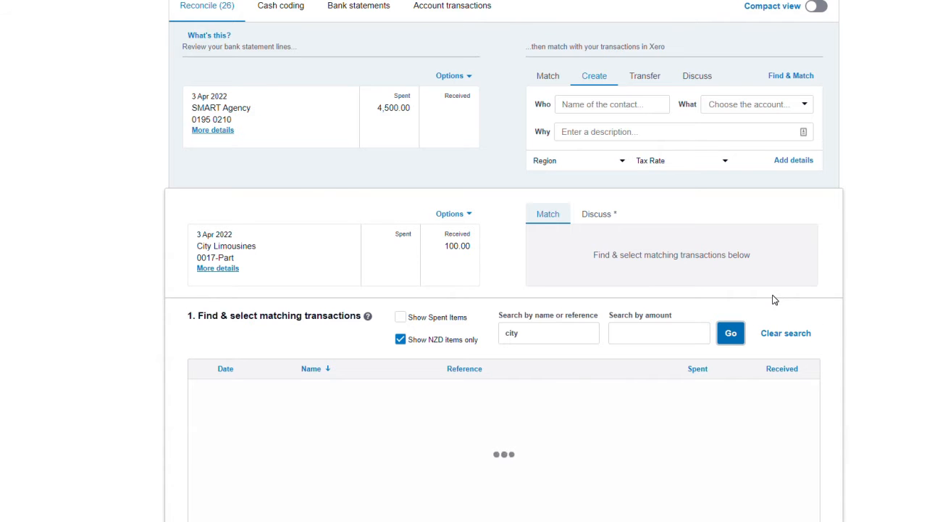
{"action": "scroll", "coordinate": [772, 299], "scroll_direction": "down", "scroll_amount": 1}
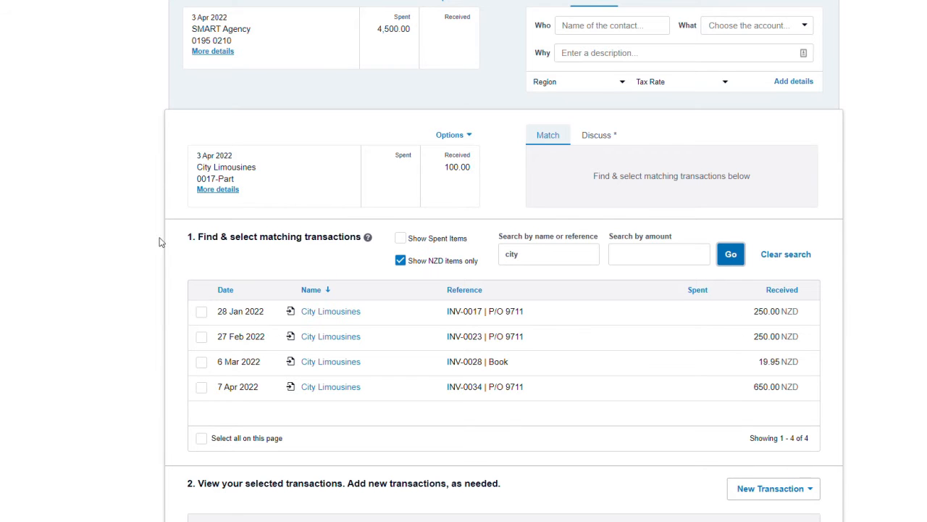
Split City Limousines invoice INV-0017 with a part payment of 100.00 and reconcile it with the receipt.
{"action": "left_click", "coordinate": [201, 311]}
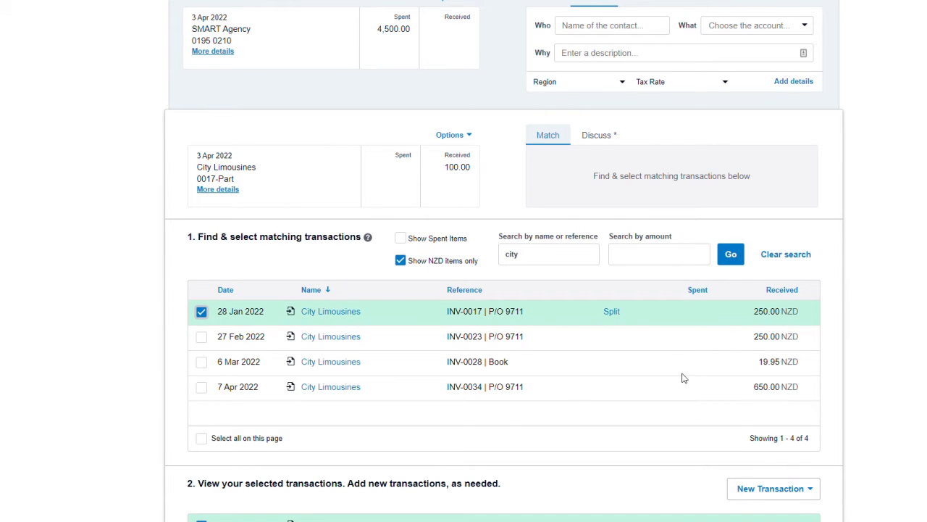
{"action": "left_click", "coordinate": [611, 312]}
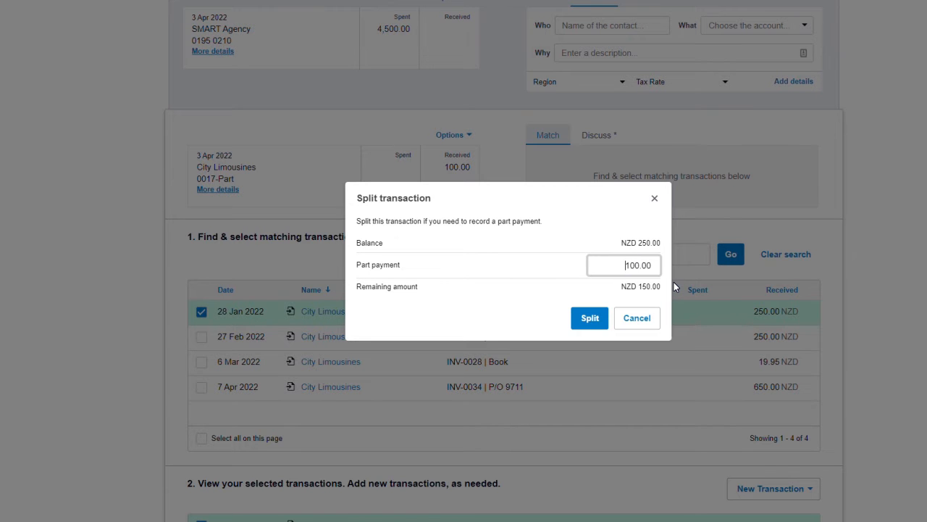
{"action": "left_click", "coordinate": [587, 318]}
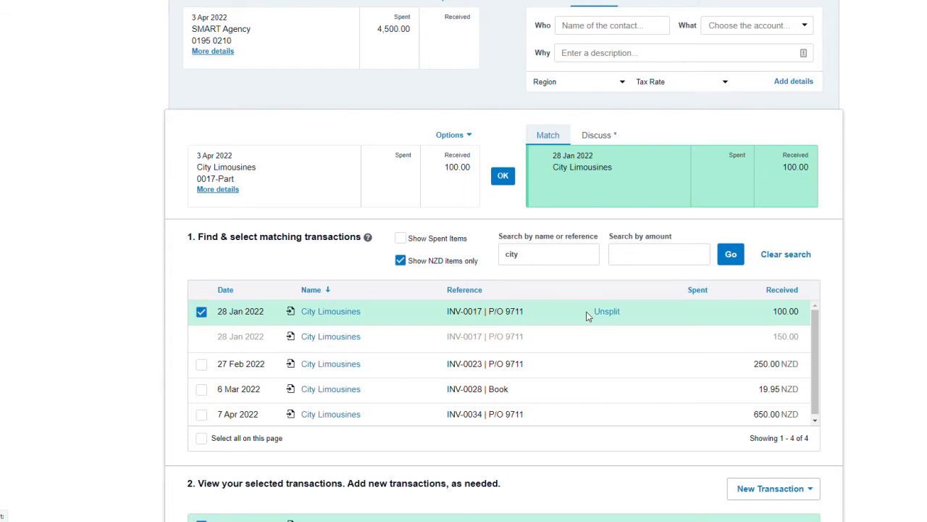
{"action": "left_click", "coordinate": [502, 175]}
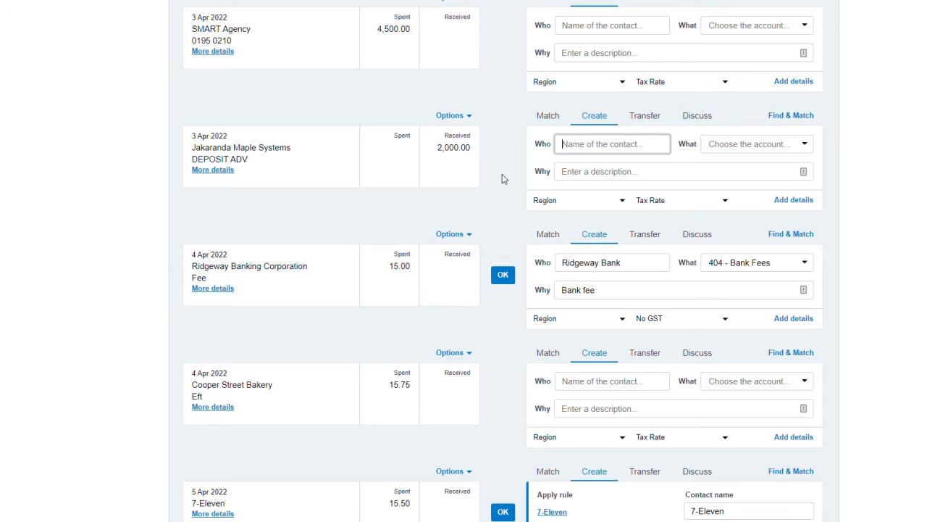
Remove the unreconciled Gateway Motors payment and both Wilson Periodicals entries from the account transactions.
{"action": "scroll", "coordinate": [489, 187], "scroll_direction": "up", "scroll_amount": 3}
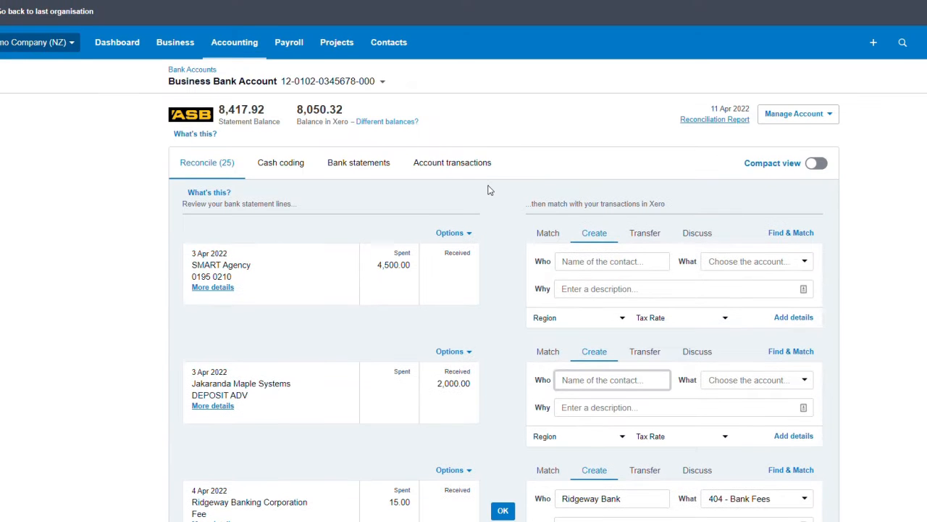
{"action": "left_click", "coordinate": [437, 169]}
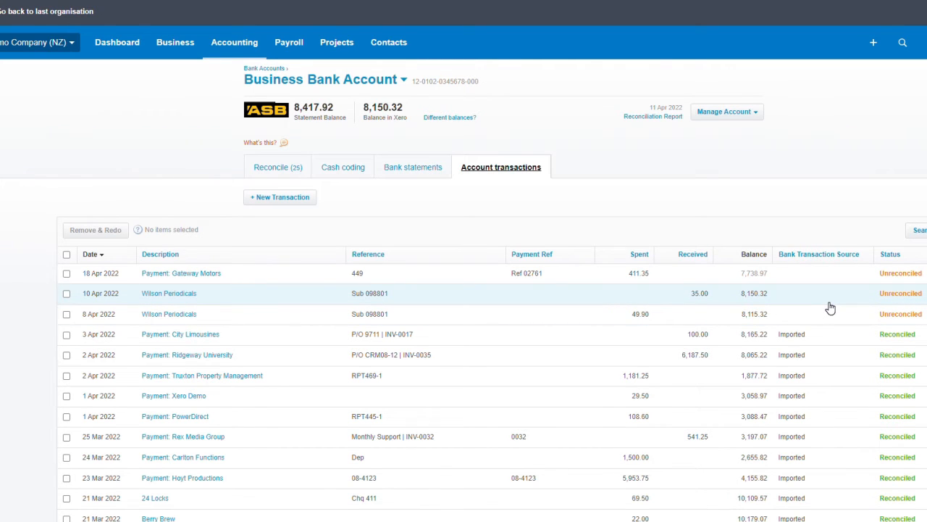
{"action": "scroll", "coordinate": [831, 308], "scroll_direction": "down", "scroll_amount": 3}
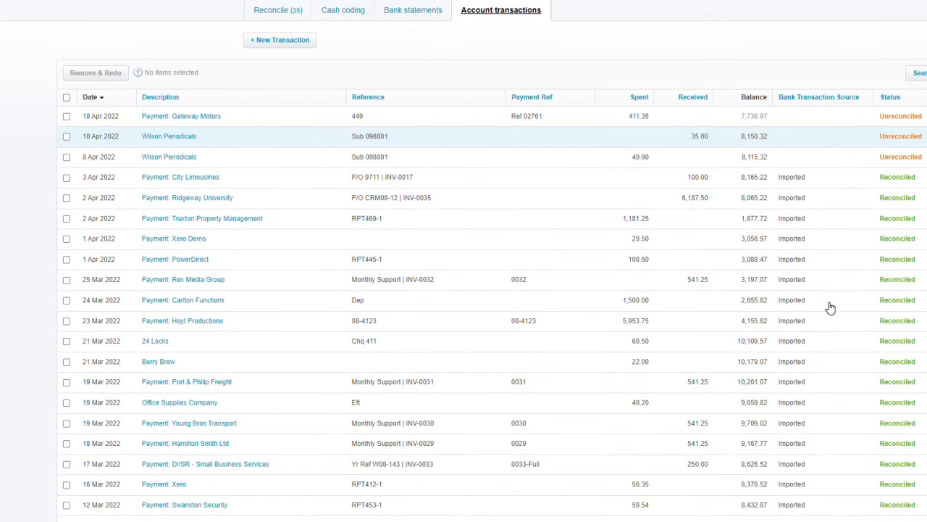
{"action": "scroll", "coordinate": [831, 308], "scroll_direction": "up", "scroll_amount": 3}
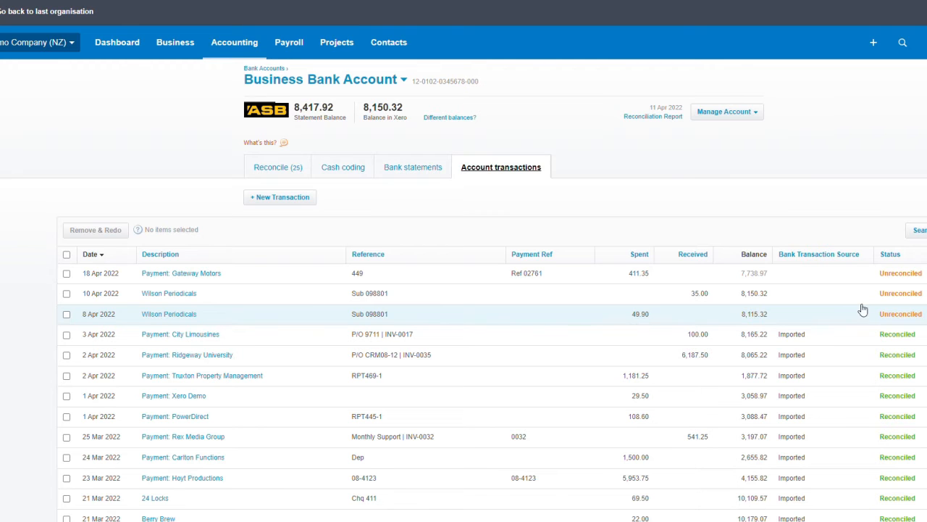
{"action": "left_click", "coordinate": [66, 314]}
{"action": "left_click", "coordinate": [66, 273]}
{"action": "left_click", "coordinate": [68, 293]}
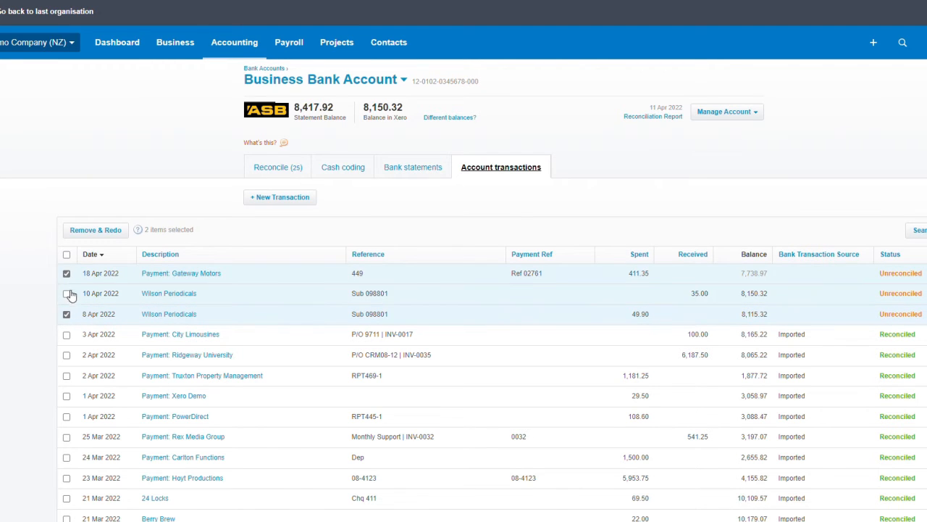
{"action": "left_click", "coordinate": [105, 229]}
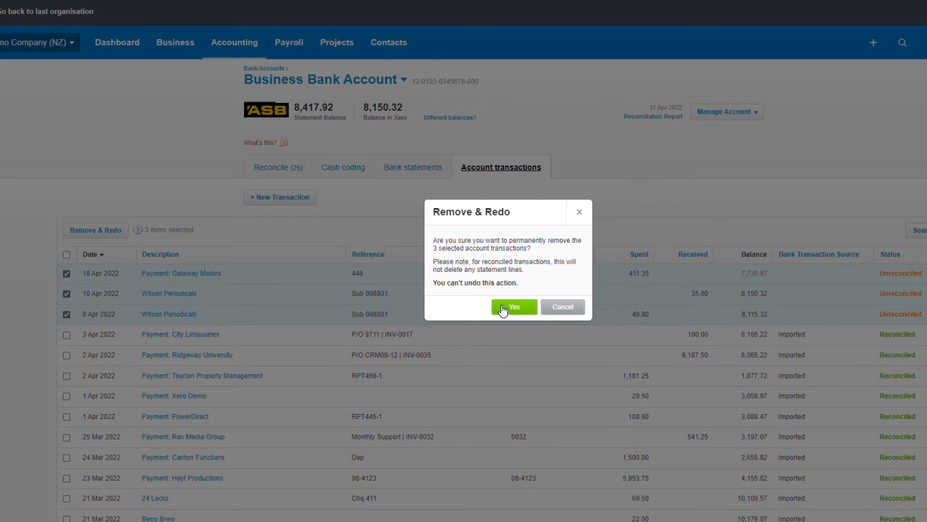
{"action": "left_click", "coordinate": [502, 308]}
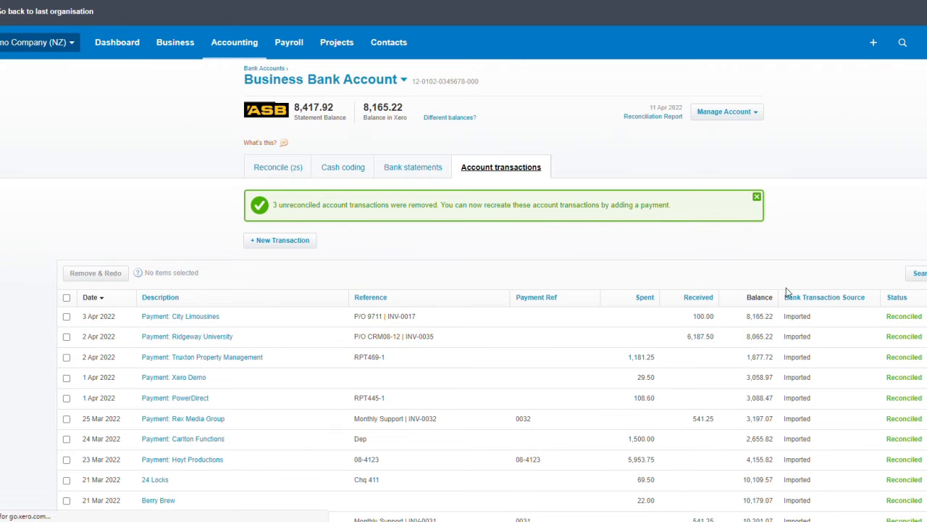
Sort the account transactions by bank transaction source, then by status in descending order.
{"action": "left_click", "coordinate": [825, 298]}
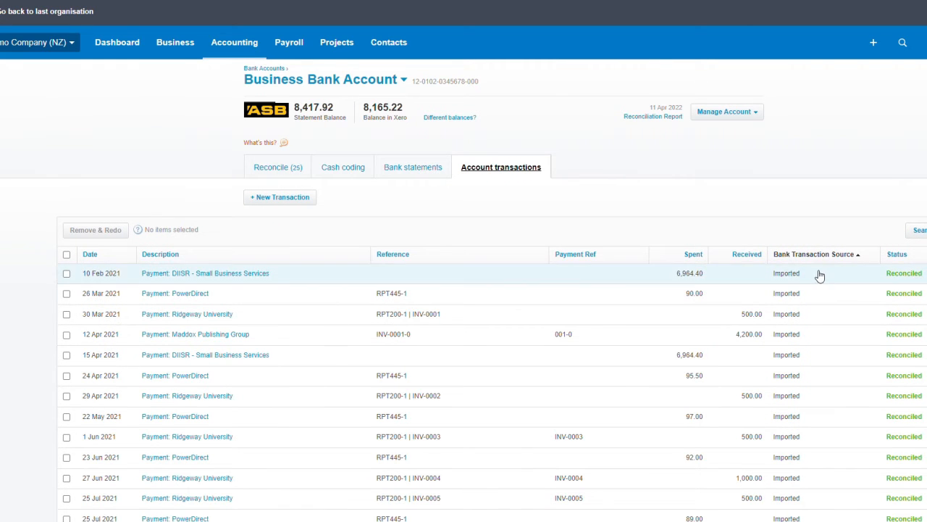
{"action": "left_click", "coordinate": [902, 258]}
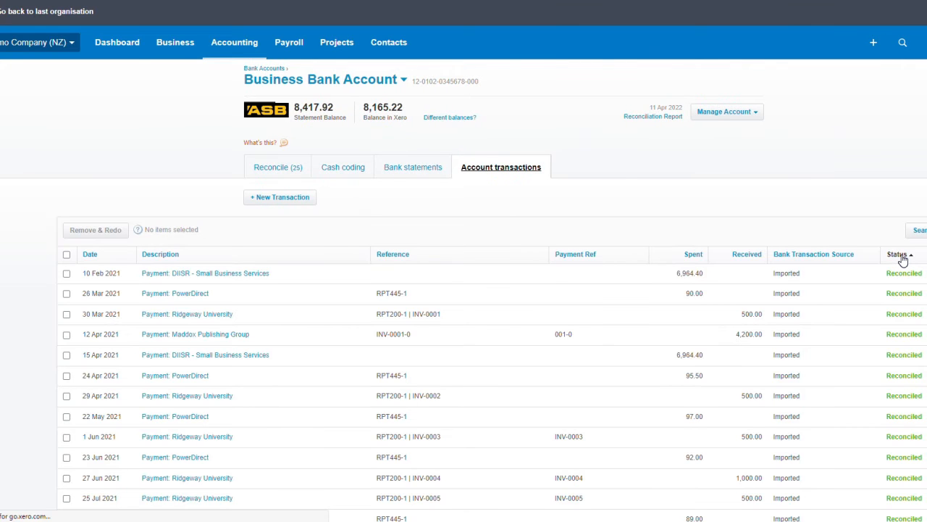
{"action": "left_click", "coordinate": [902, 258]}
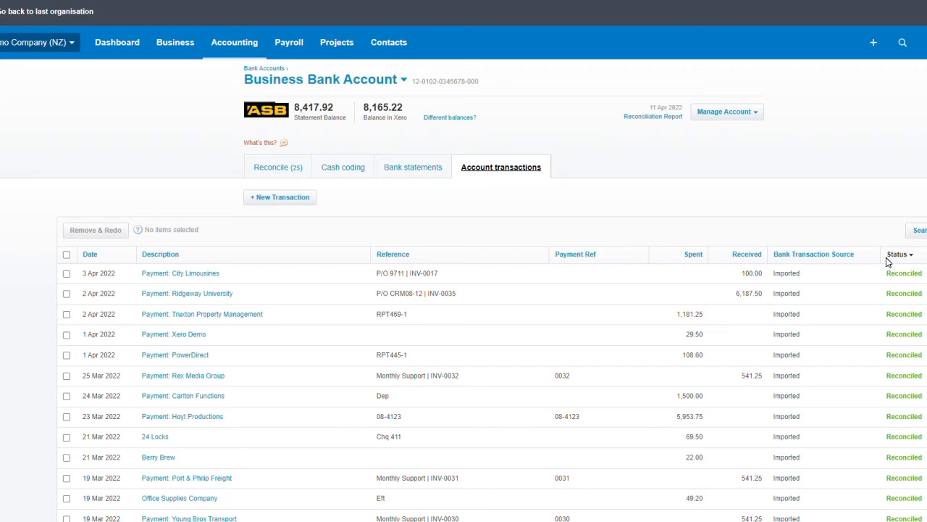
Reconcile the 4,500.00 SMART Agency line as a transfer to the Business Savings Account with reference "Smart Agency".
{"action": "left_click", "coordinate": [285, 162]}
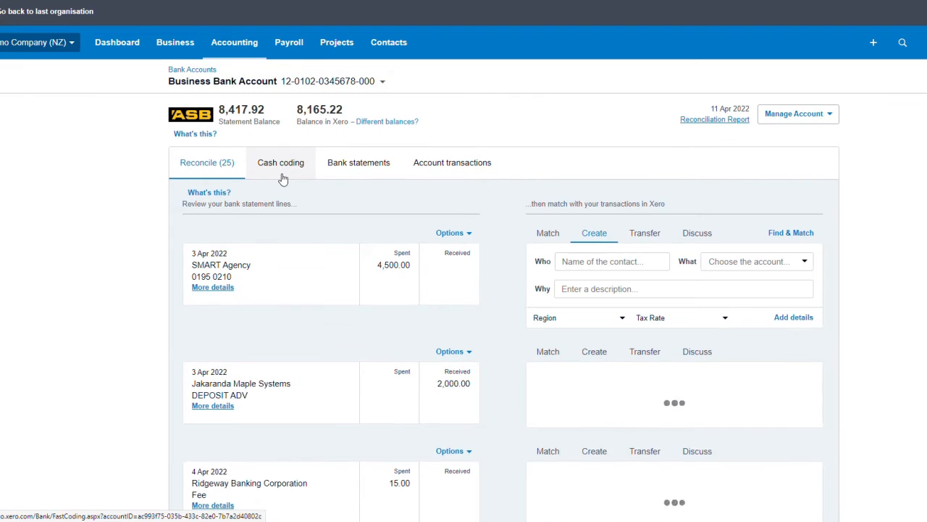
{"action": "scroll", "coordinate": [568, 326], "scroll_direction": "down", "scroll_amount": 1}
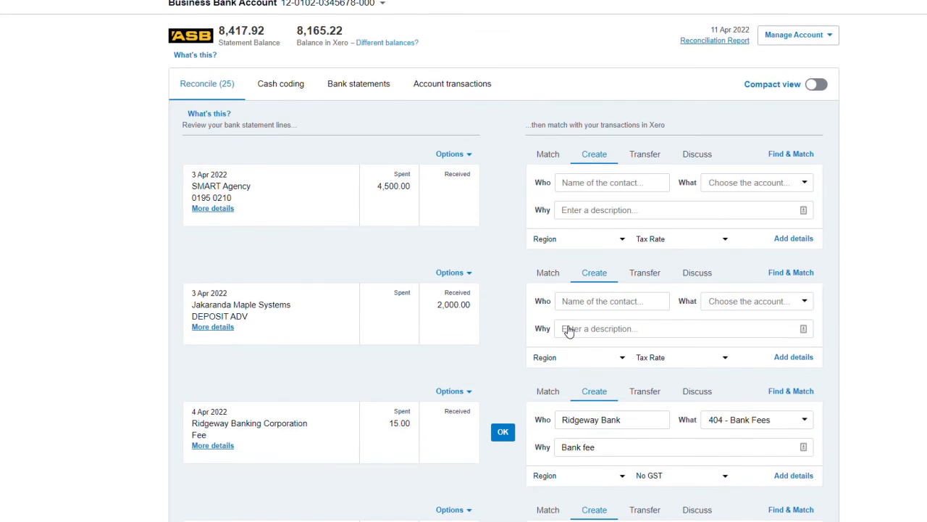
{"action": "scroll", "coordinate": [568, 326], "scroll_direction": "down", "scroll_amount": 2}
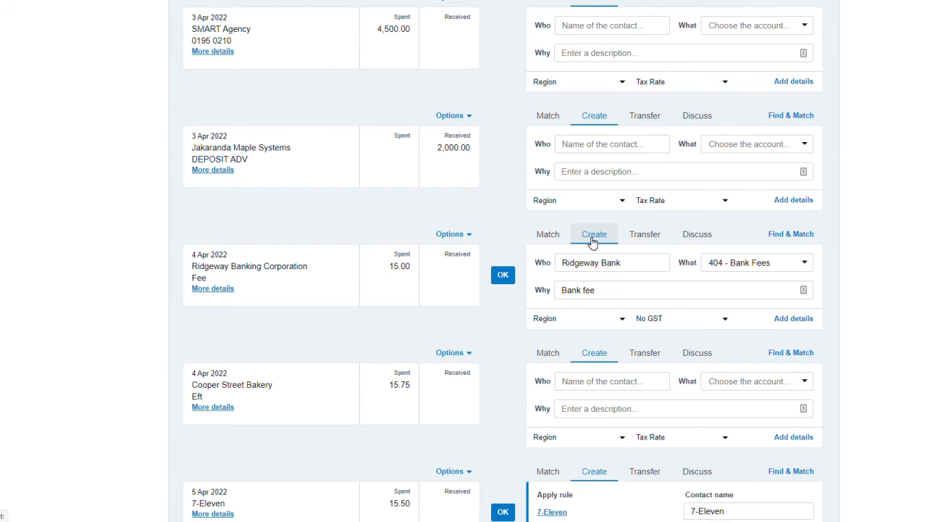
{"action": "scroll", "coordinate": [592, 243], "scroll_direction": "up", "scroll_amount": 2}
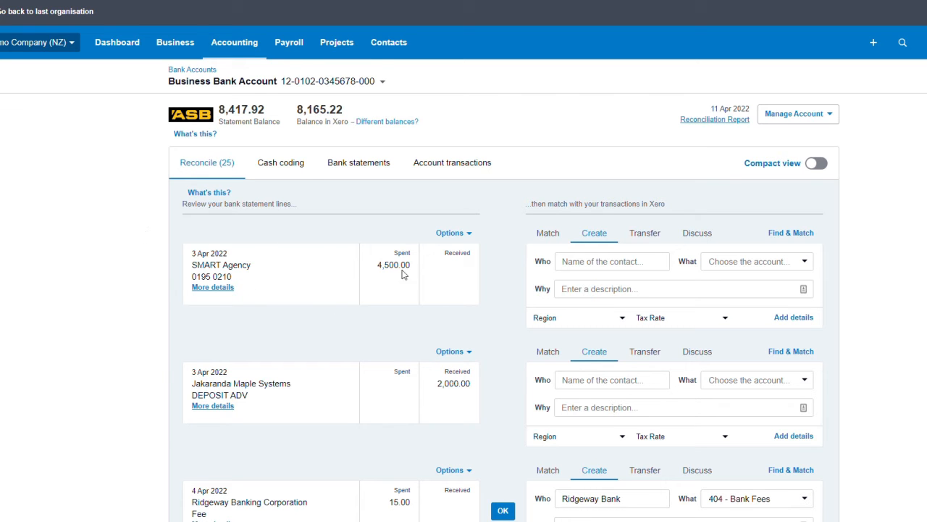
{"action": "left_click", "coordinate": [645, 234]}
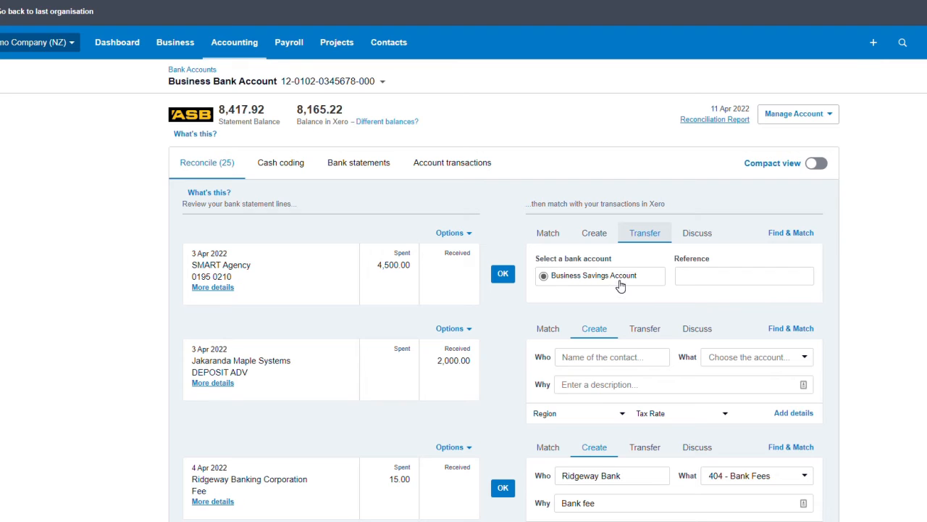
{"action": "left_click", "coordinate": [694, 274]}
{"action": "type", "text": "Smart"}
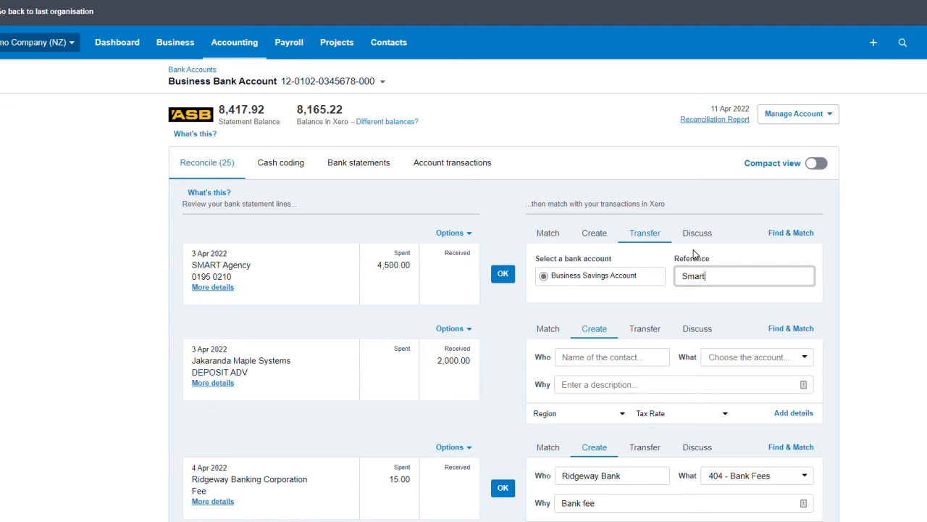
{"action": "type", "text": " Agency"}
{"action": "left_click", "coordinate": [494, 275]}
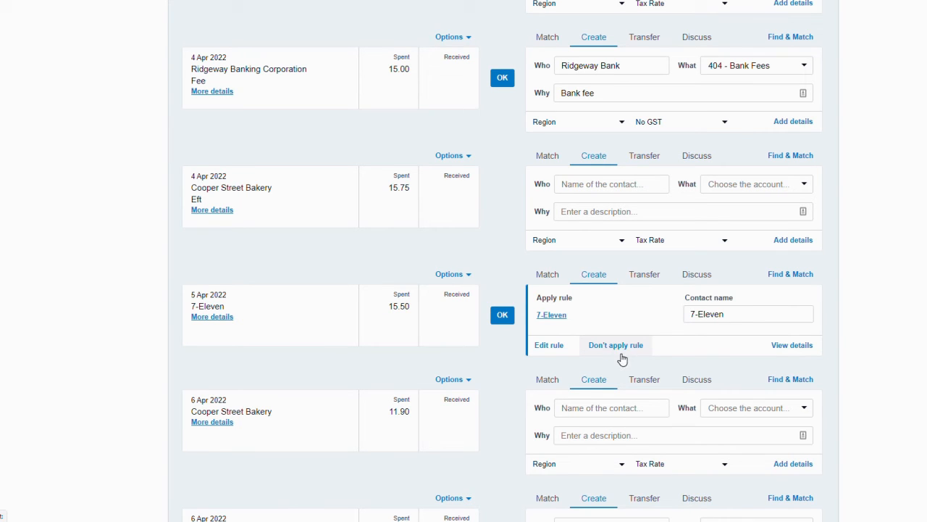
Review and save the 7-Eleven bank rule, then reconcile the 15.50 7-Eleven statement line with it.
{"action": "left_click", "coordinate": [544, 349]}
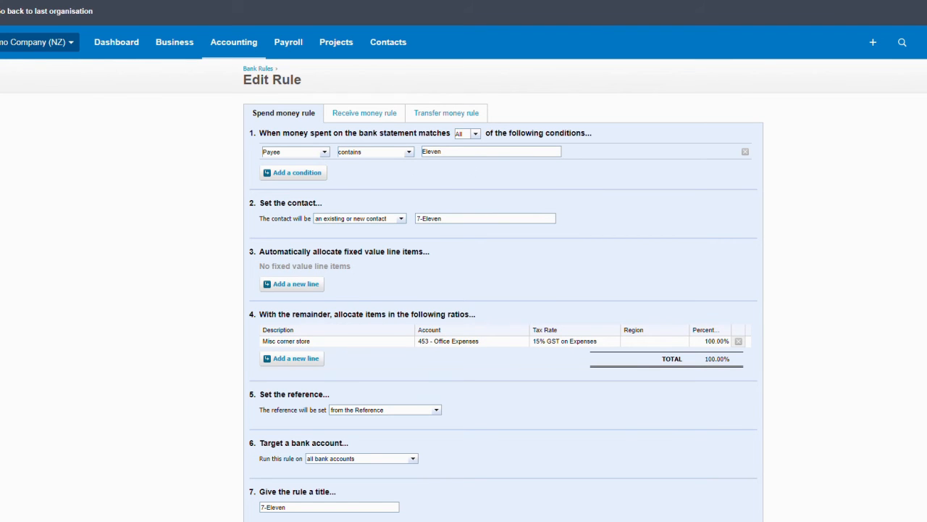
{"action": "scroll", "coordinate": [501, 230], "scroll_direction": "down", "scroll_amount": 3}
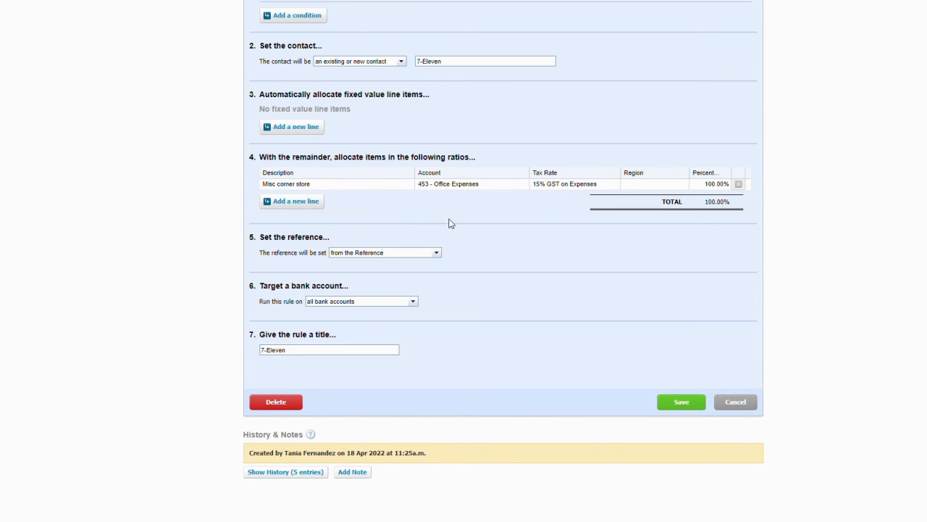
{"action": "scroll", "coordinate": [467, 288], "scroll_direction": "down", "scroll_amount": 1}
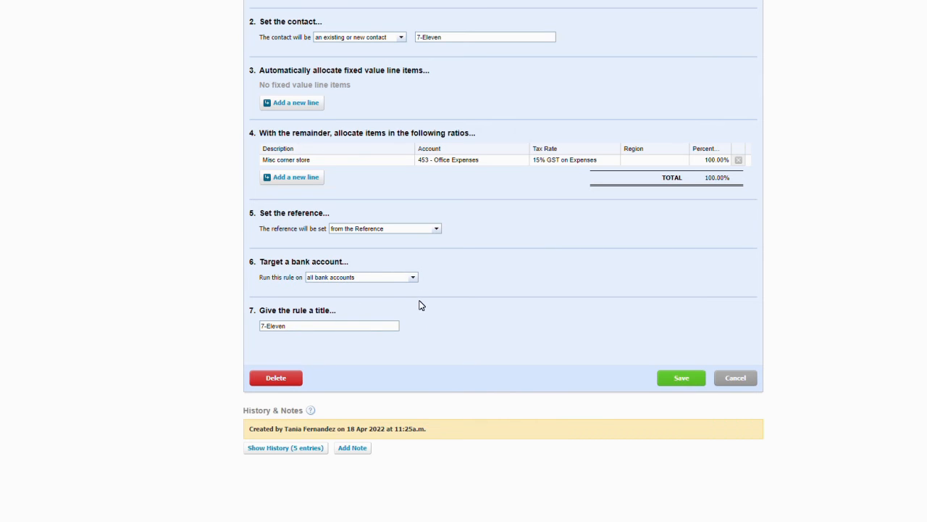
{"action": "left_click", "coordinate": [672, 375]}
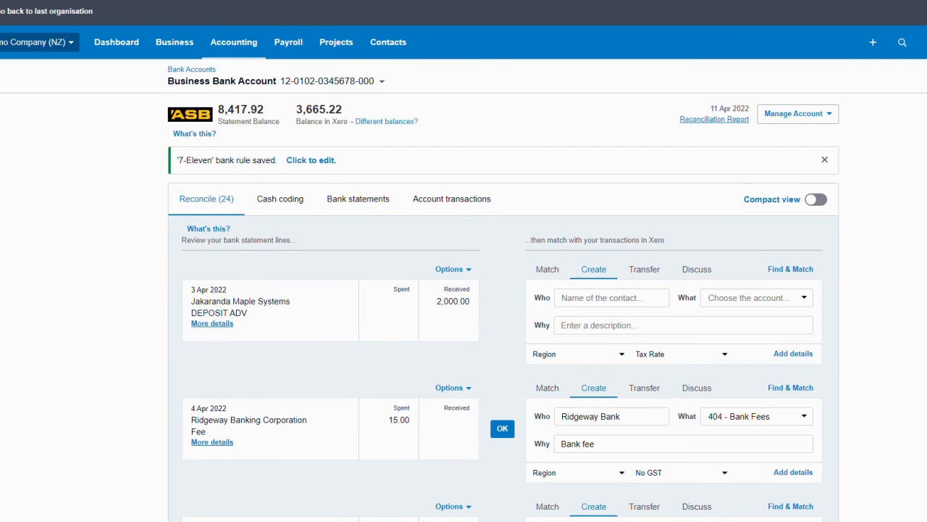
{"action": "scroll", "coordinate": [609, 351], "scroll_direction": "down", "scroll_amount": 5}
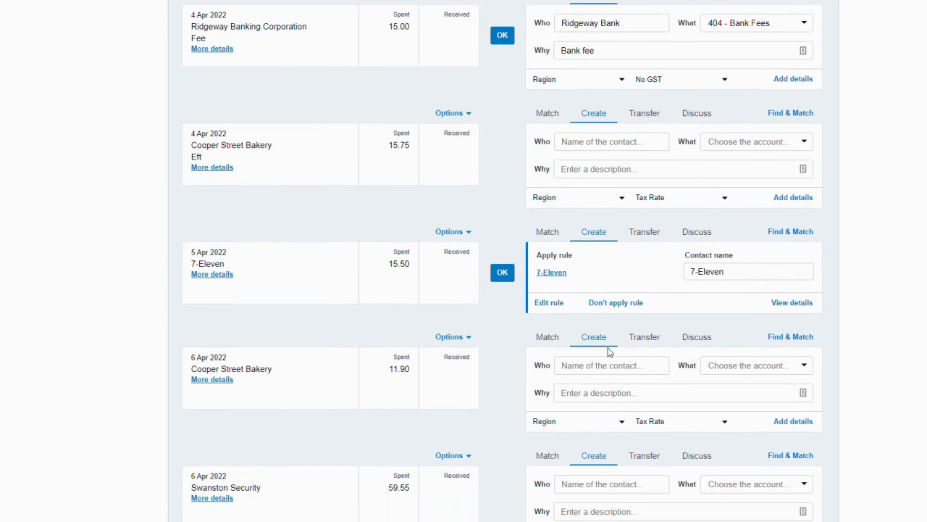
{"action": "left_click", "coordinate": [502, 273]}
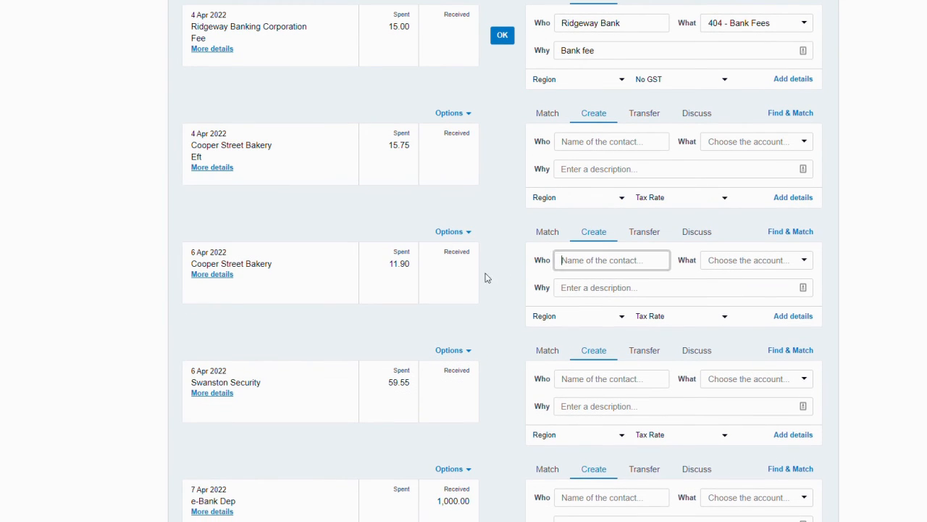
Check the options available for the 6 Apr Cooper Street Bakery line and look through the remaining unreconciled statement lines.
{"action": "left_click", "coordinate": [464, 233]}
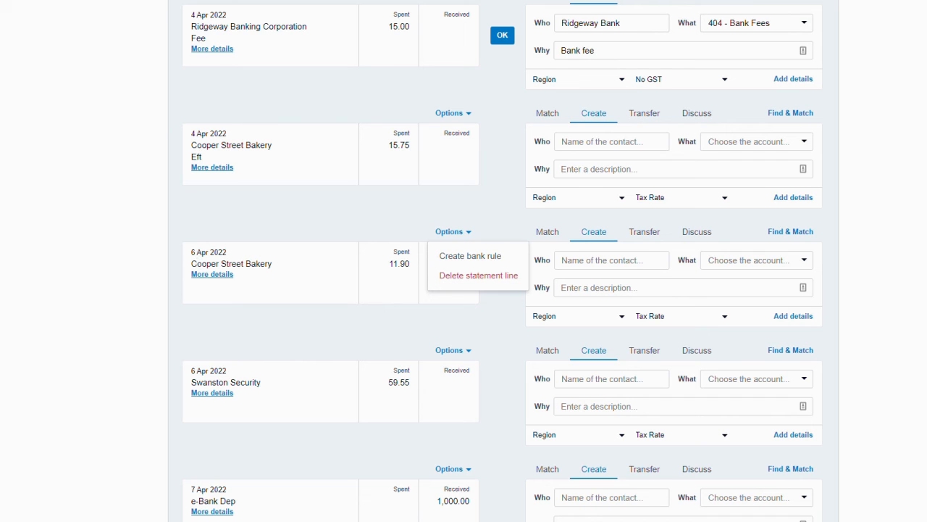
{"action": "left_click", "coordinate": [485, 212]}
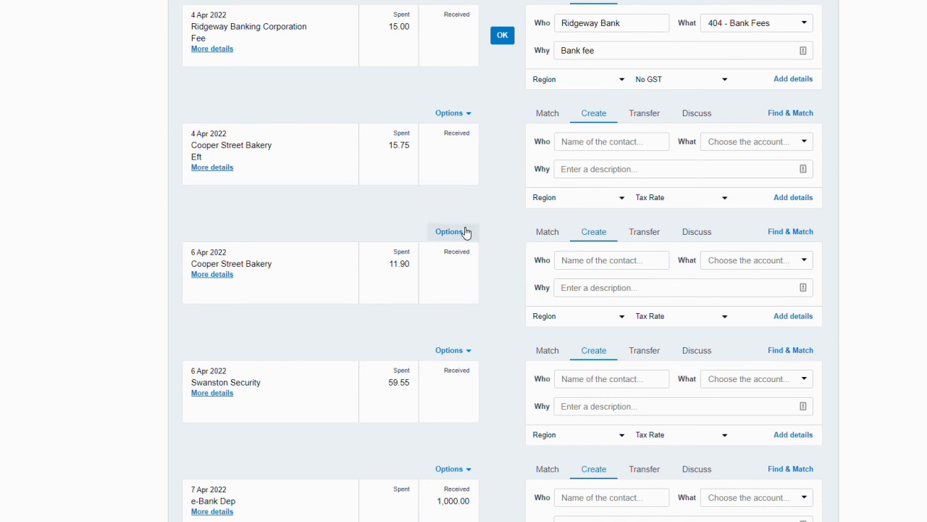
{"action": "scroll", "coordinate": [478, 224], "scroll_direction": "down", "scroll_amount": 3}
{"action": "scroll", "coordinate": [475, 221], "scroll_direction": "up", "scroll_amount": 3}
{"action": "scroll", "coordinate": [464, 221], "scroll_direction": "up", "scroll_amount": 5}
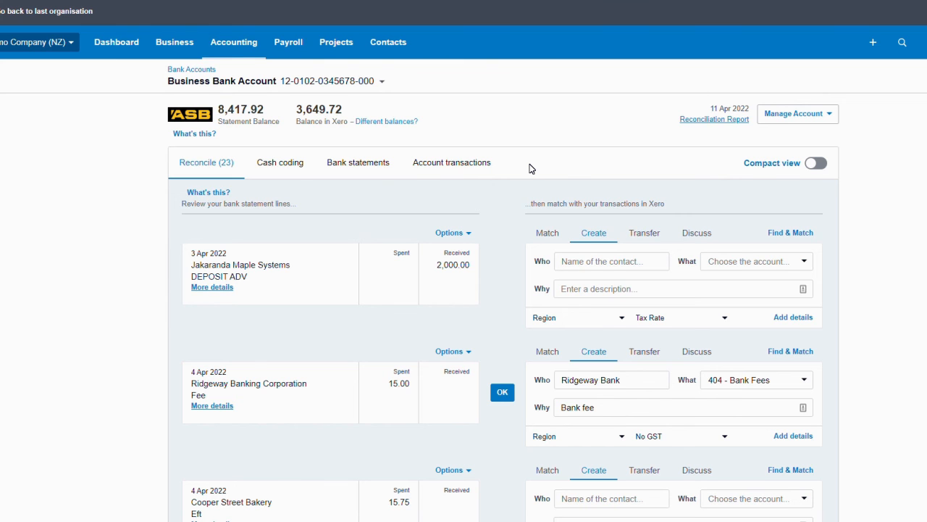
{"action": "scroll", "coordinate": [529, 169], "scroll_direction": "down", "scroll_amount": 2}
{"action": "scroll", "coordinate": [529, 169], "scroll_direction": "down", "scroll_amount": 2}
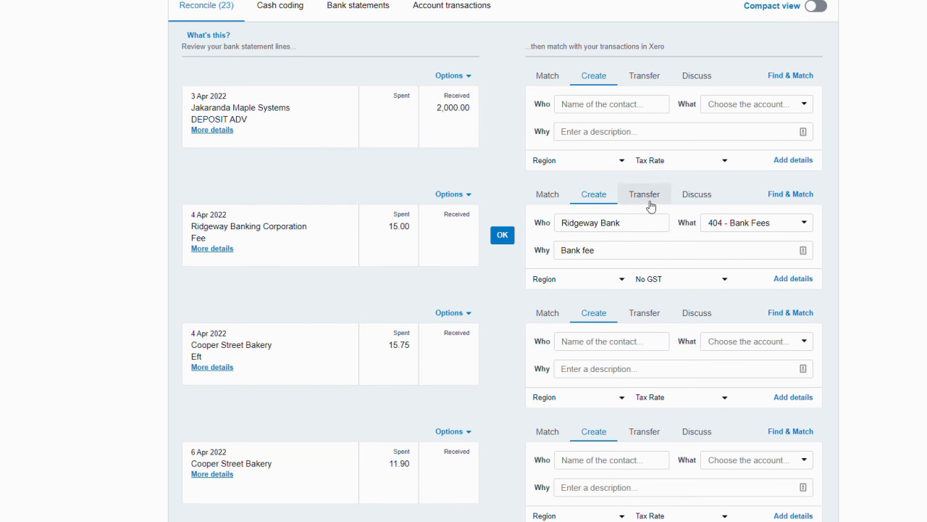
{"action": "scroll", "coordinate": [516, 232], "scroll_direction": "down", "scroll_amount": 2}
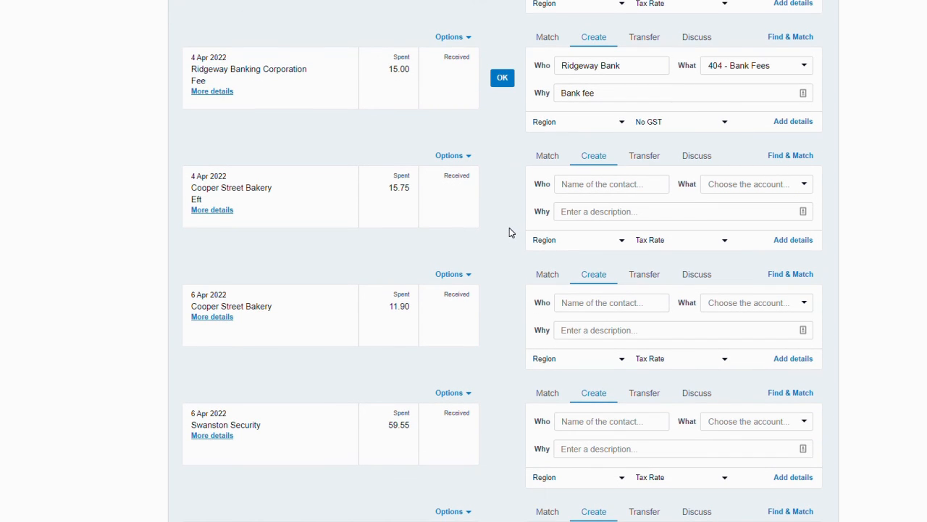
{"action": "scroll", "coordinate": [511, 230], "scroll_direction": "down", "scroll_amount": 1}
{"action": "scroll", "coordinate": [511, 232], "scroll_direction": "up", "scroll_amount": 5}
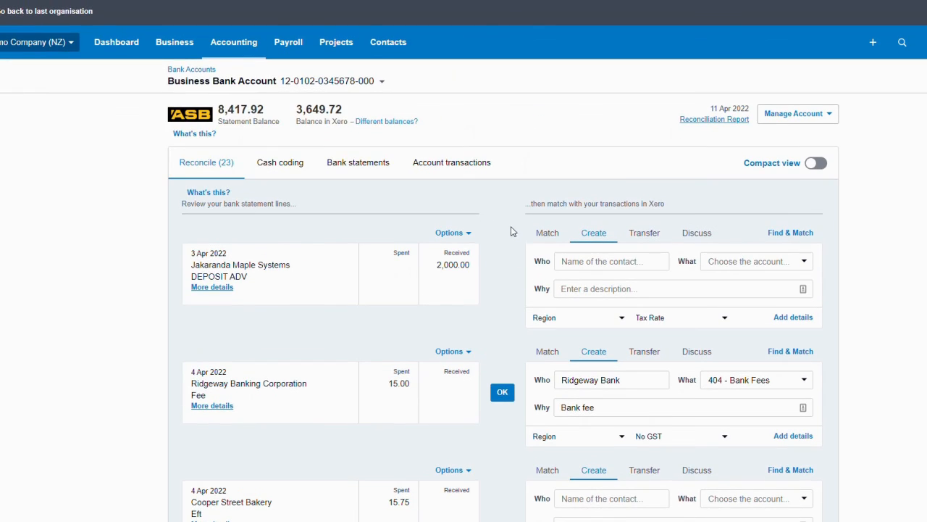